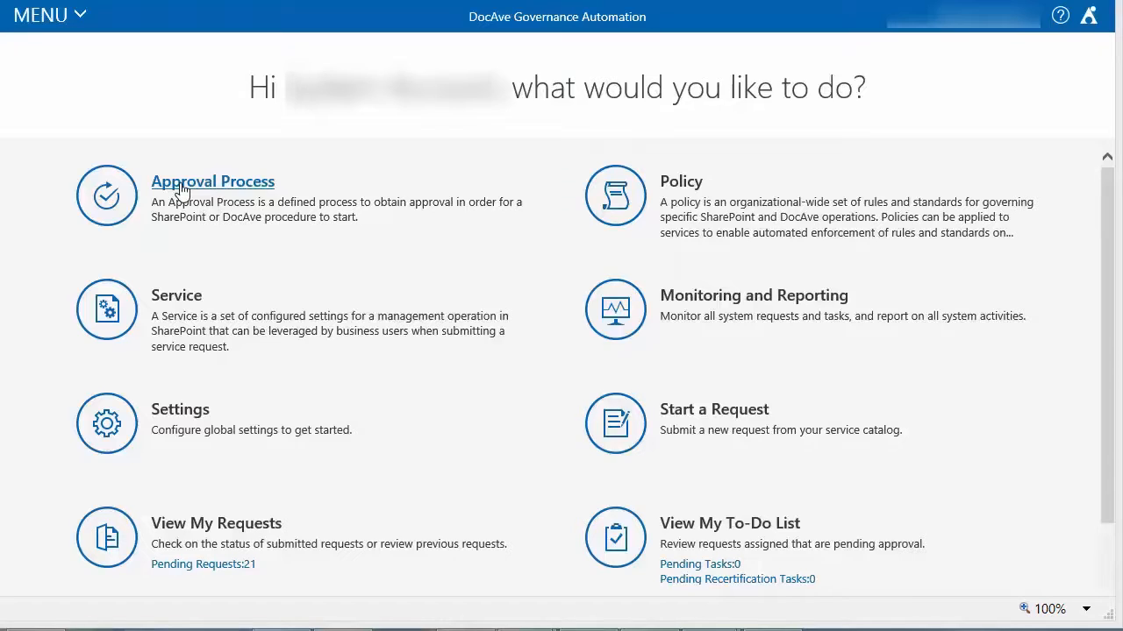
- Start creating a new approval process and name it Standard One Stage
{"action": "left_click", "coordinate": [182, 190]}
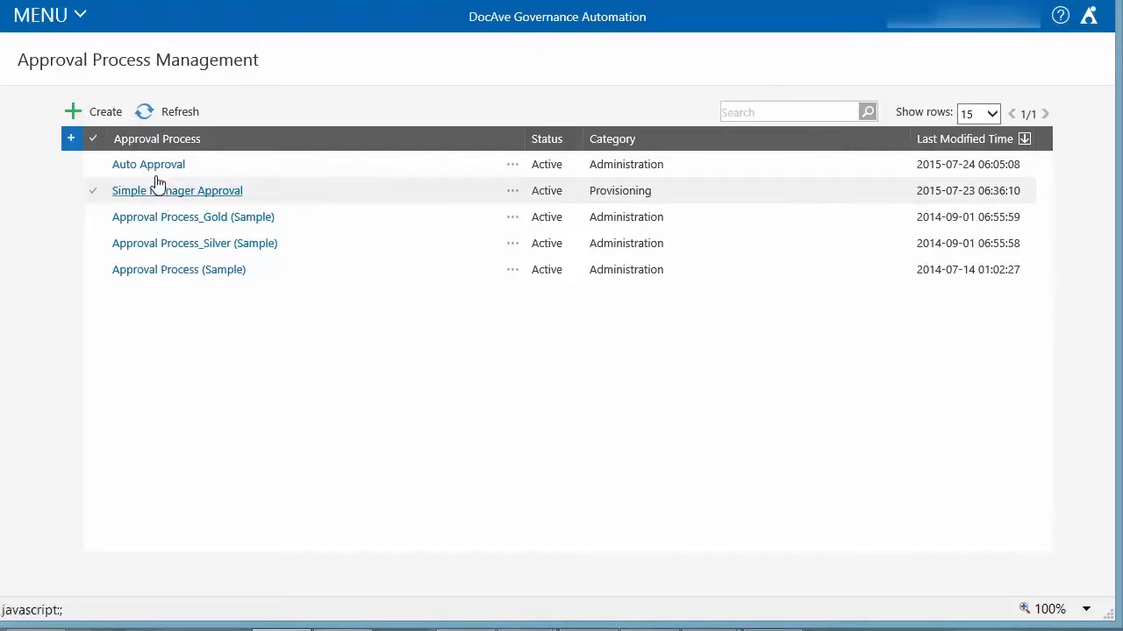
{"action": "left_click", "coordinate": [105, 112]}
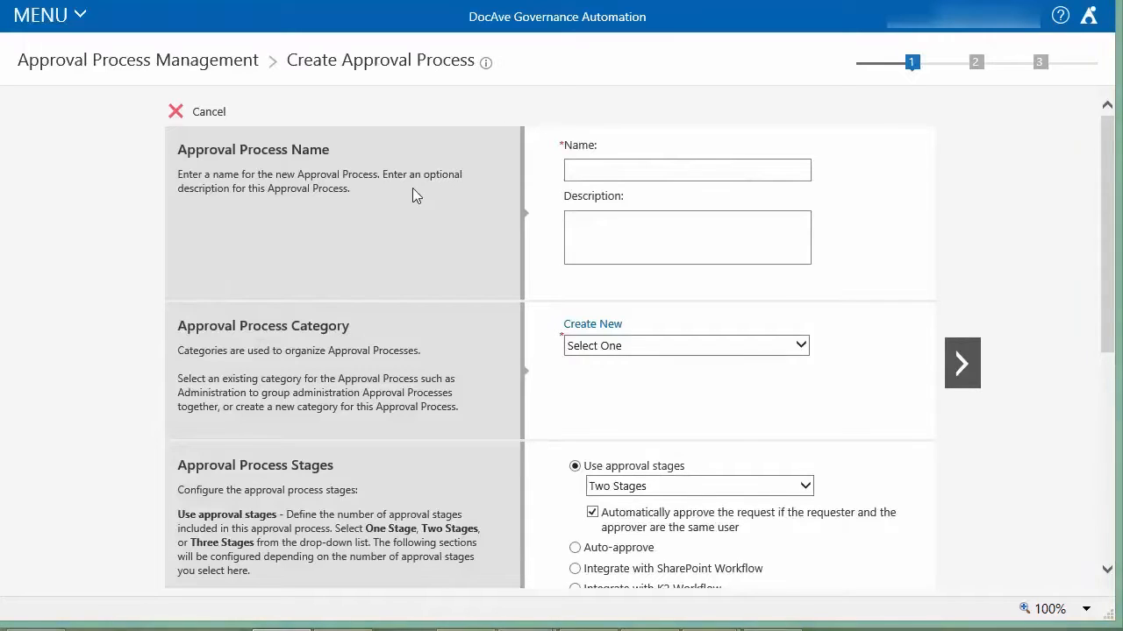
{"action": "left_click", "coordinate": [597, 171]}
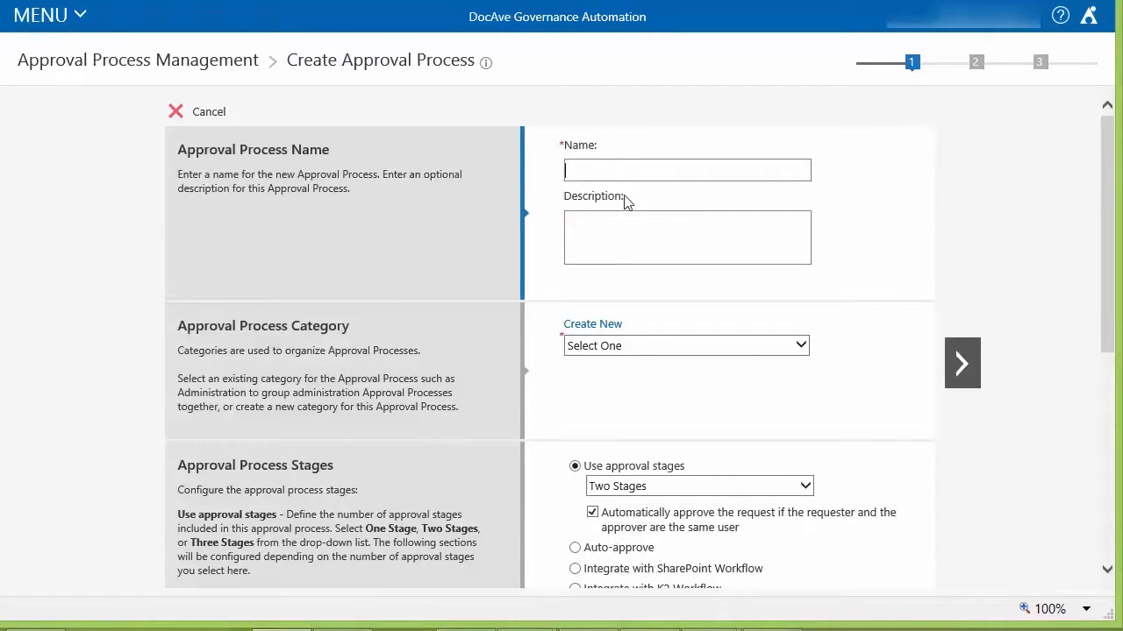
{"action": "type", "text": "Standard One Stage"}
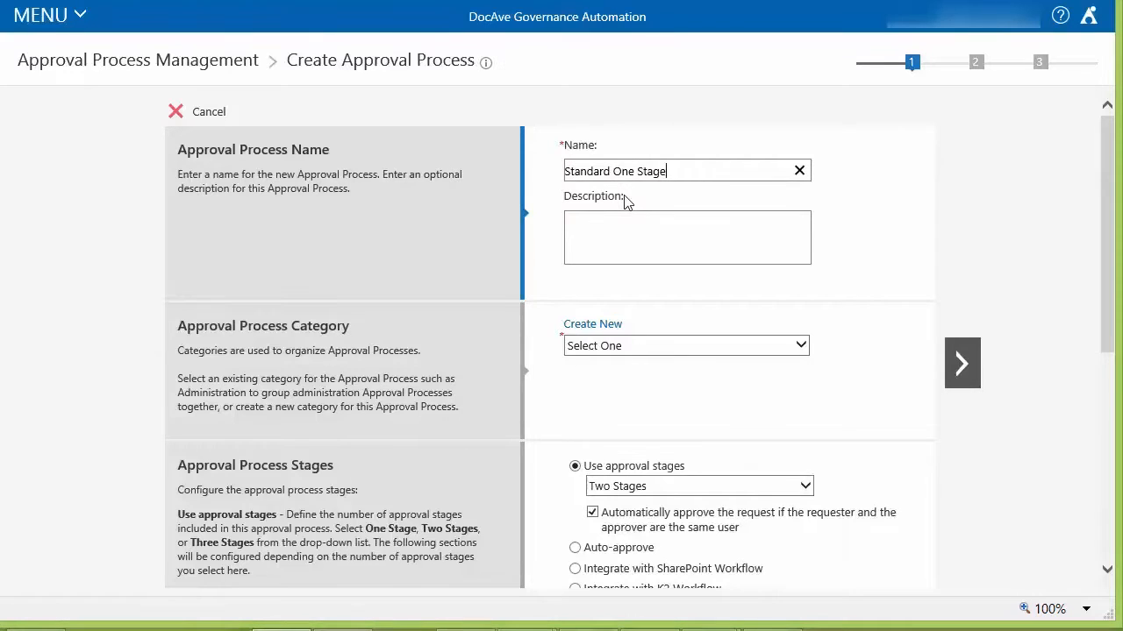
- Set the approval process category to Provisioning and the approval stages to One Stage
{"action": "left_click", "coordinate": [700, 347]}
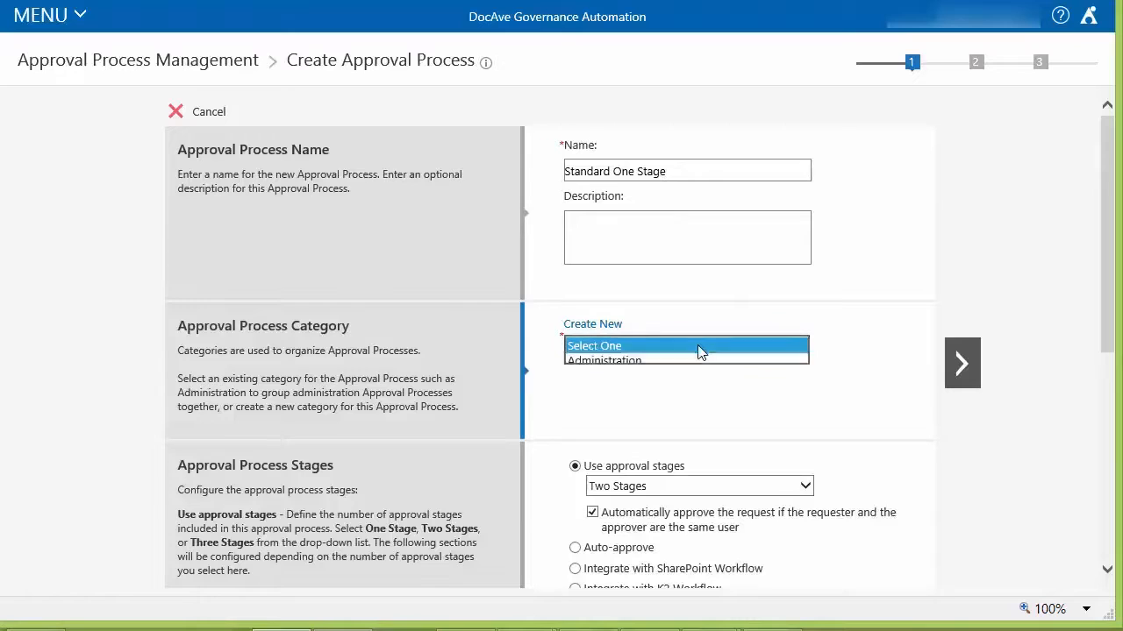
{"action": "left_click", "coordinate": [596, 408]}
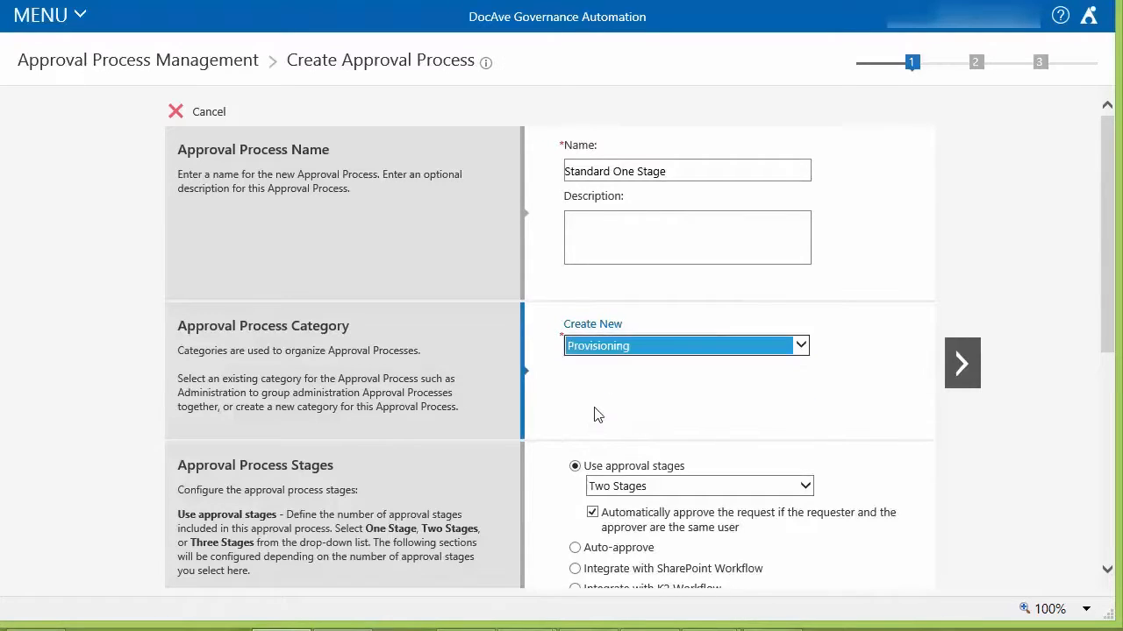
{"action": "key", "text": "Tab"}
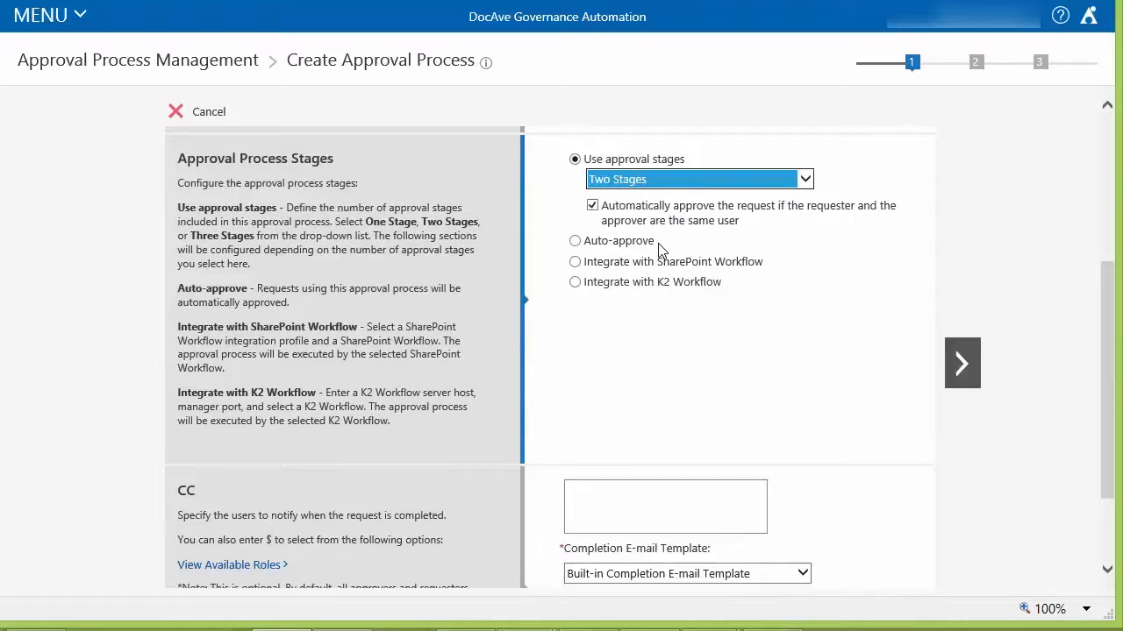
{"action": "left_click", "coordinate": [627, 182]}
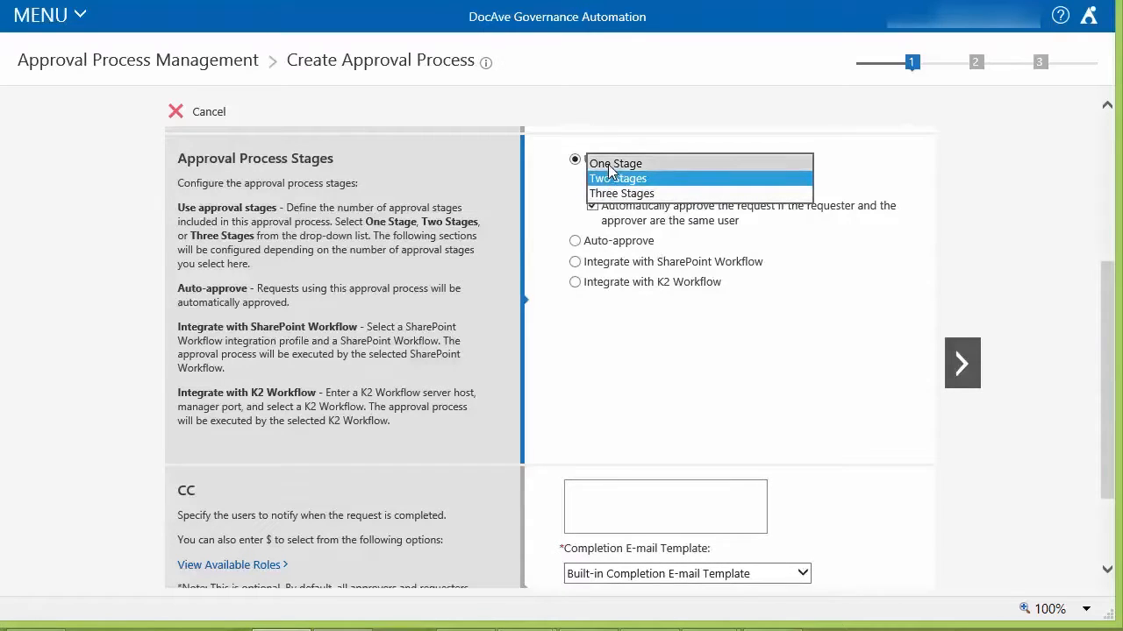
{"action": "left_click", "coordinate": [611, 164]}
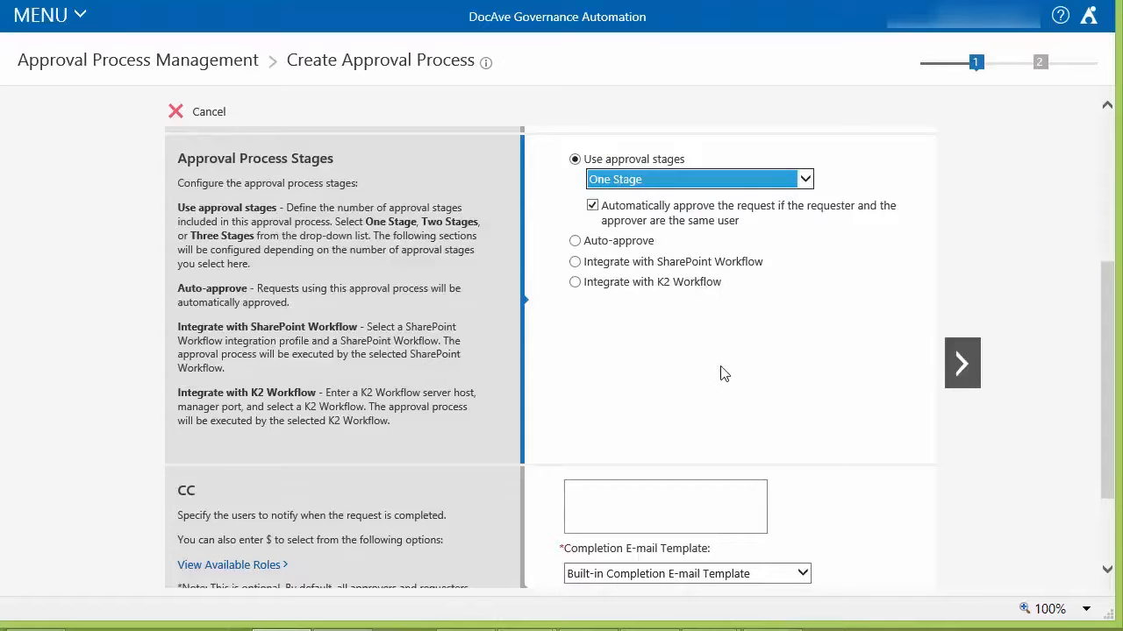
- Continue to the stage one configuration and assign the approver by searching for and selecting the user
{"action": "left_click_drag", "start_coordinate": [1112, 328], "coordinate": [1120, 456]}
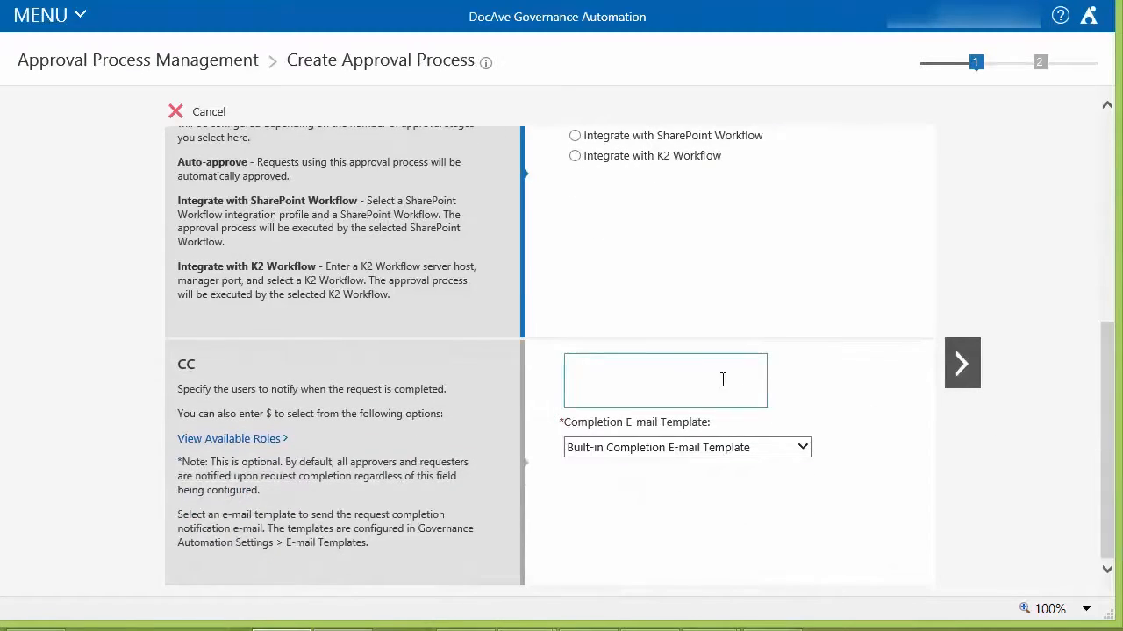
{"action": "left_click", "coordinate": [963, 367]}
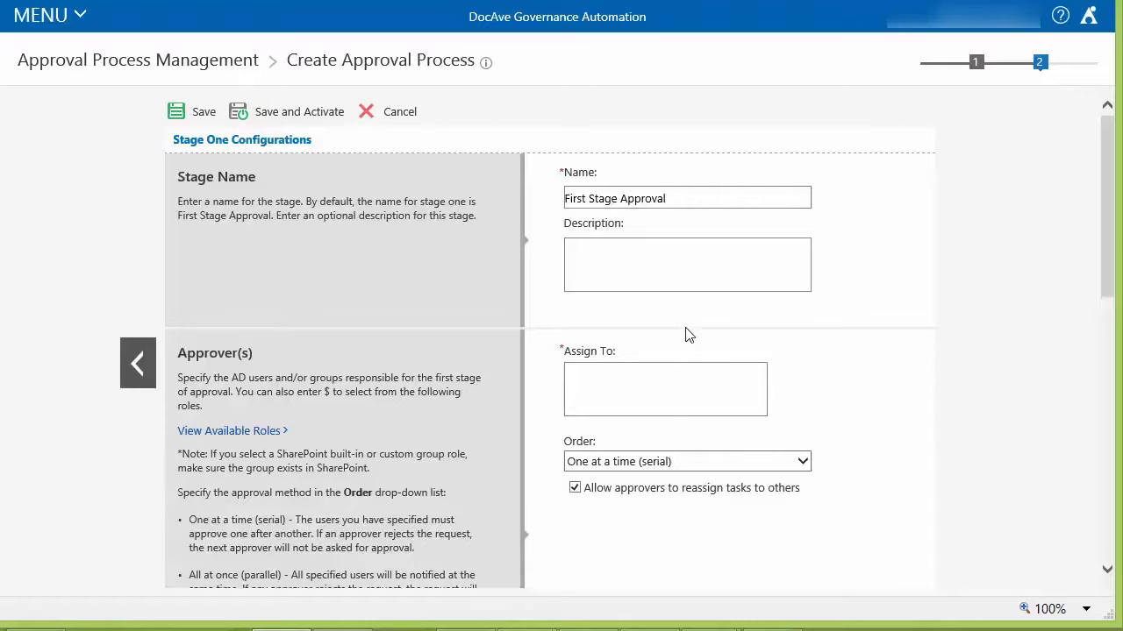
{"action": "left_click_drag", "start_coordinate": [1110, 226], "coordinate": [1114, 292]}
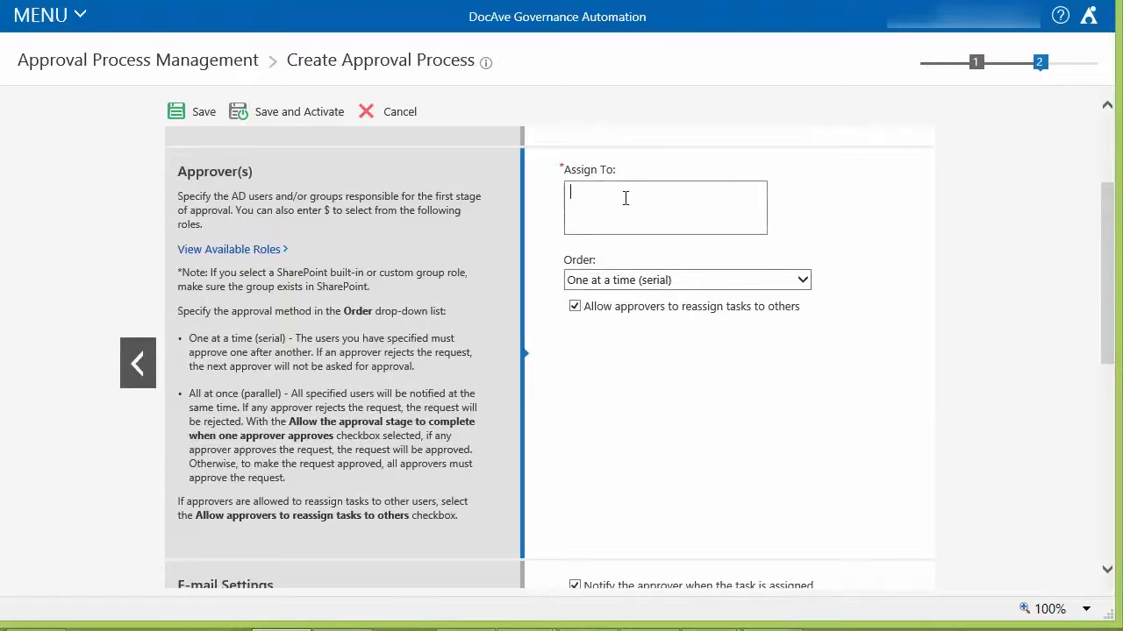
{"action": "type", "text": "John"}
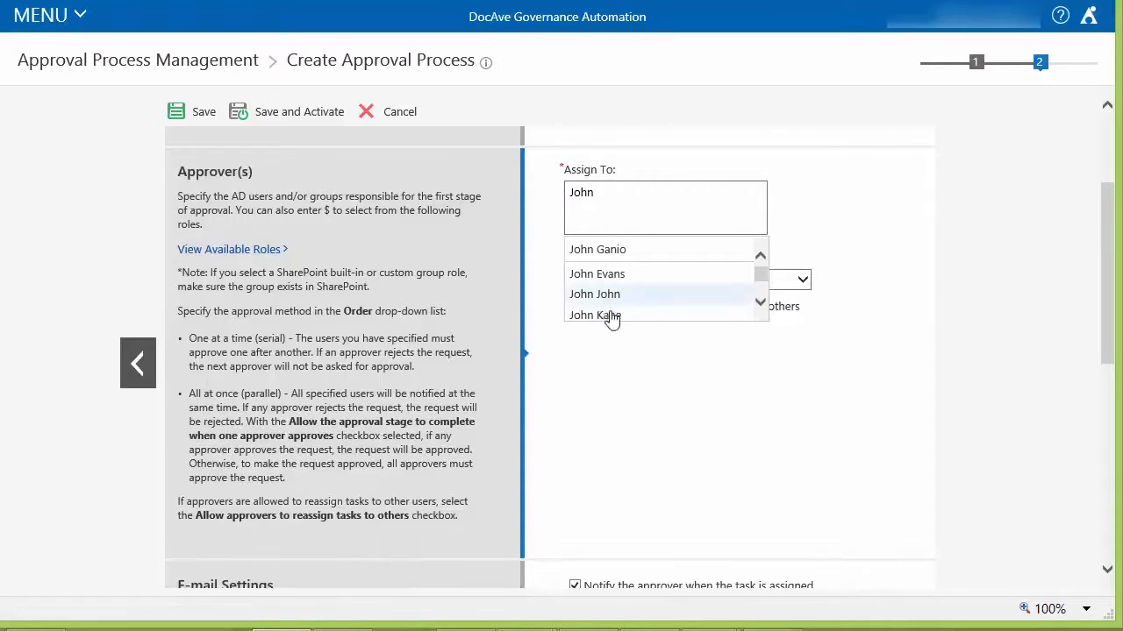
{"action": "left_click", "coordinate": [609, 260]}
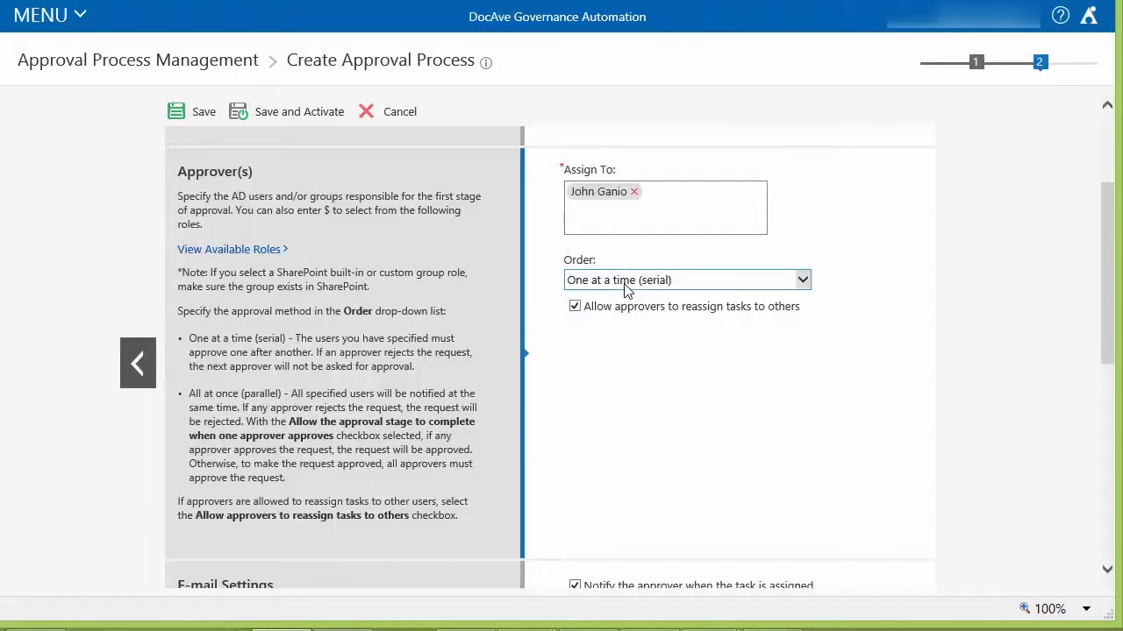
{"action": "left_click", "coordinate": [624, 289]}
{"action": "left_click", "coordinate": [624, 281]}
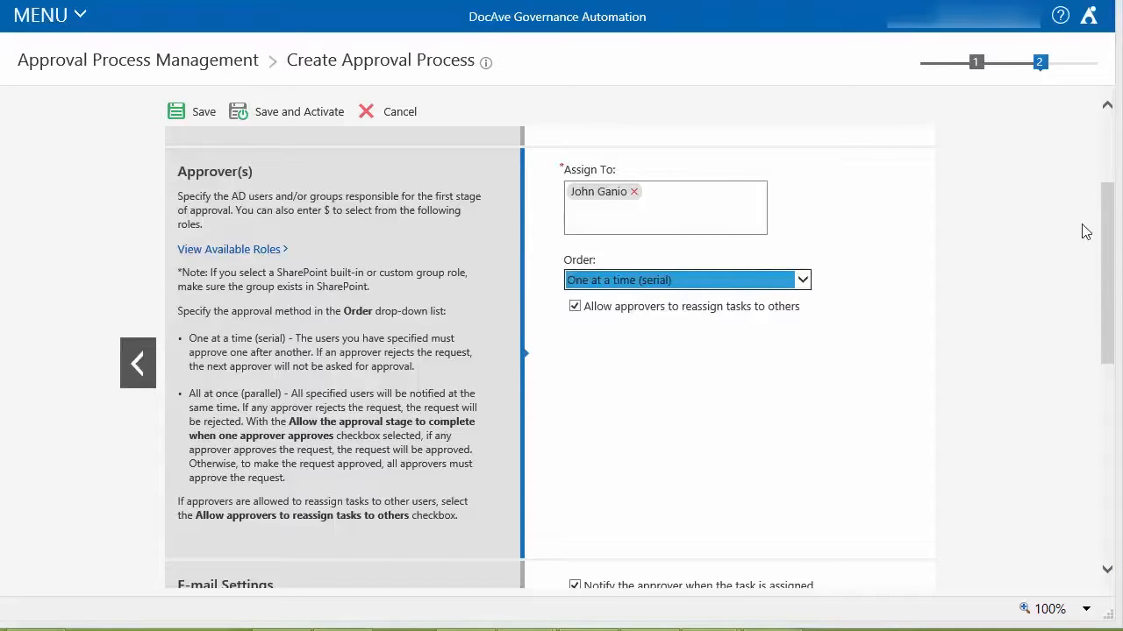
- Enable Duration and Escalation for the stage and start adding an escalation
{"action": "left_click_drag", "start_coordinate": [1110, 228], "coordinate": [1110, 365]}
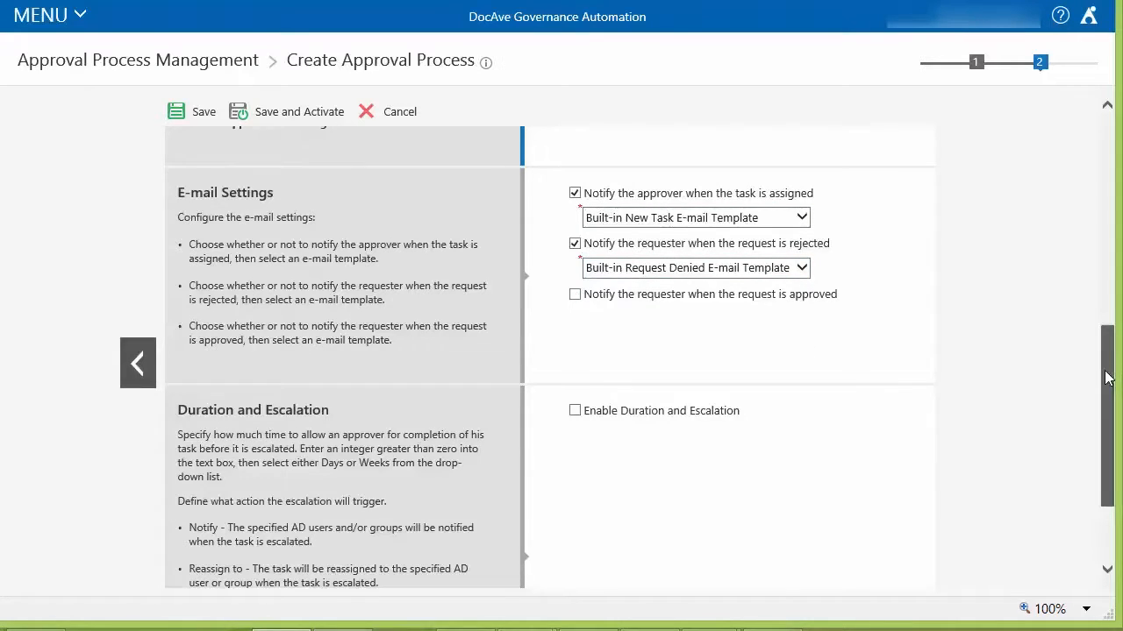
{"action": "left_click_drag", "start_coordinate": [1107, 372], "coordinate": [1105, 439]}
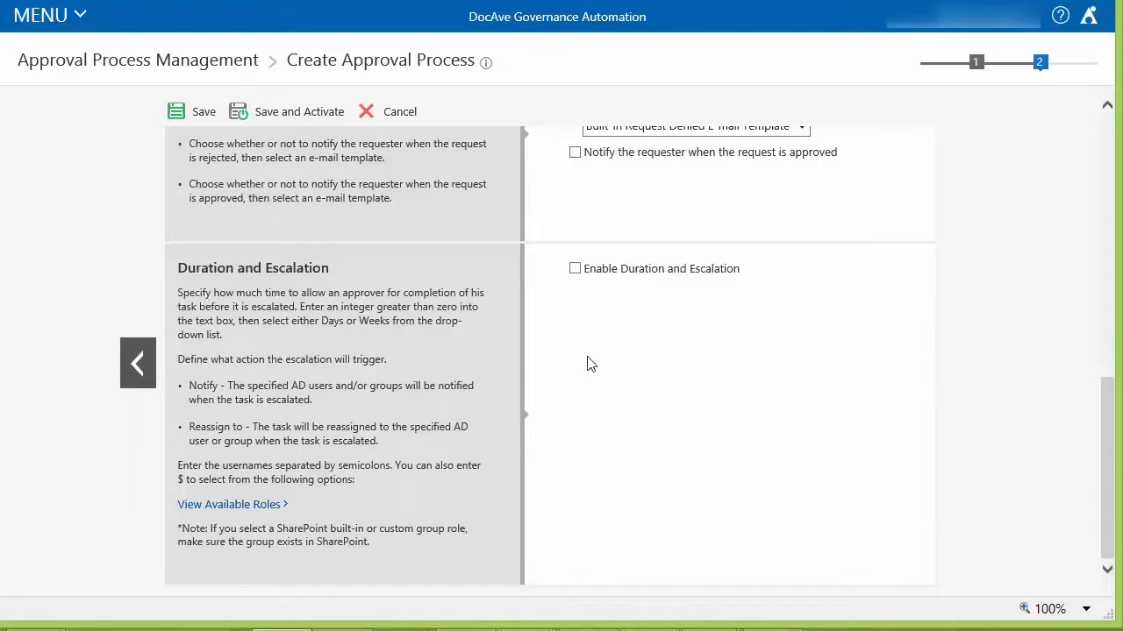
{"action": "left_click", "coordinate": [575, 270]}
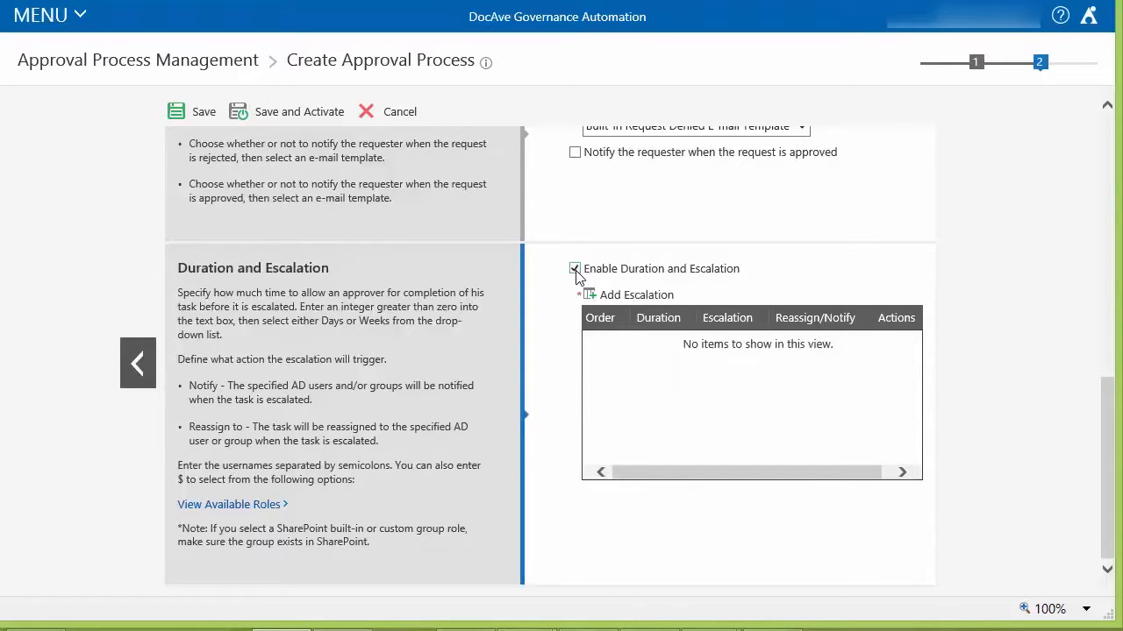
{"action": "left_click", "coordinate": [636, 295]}
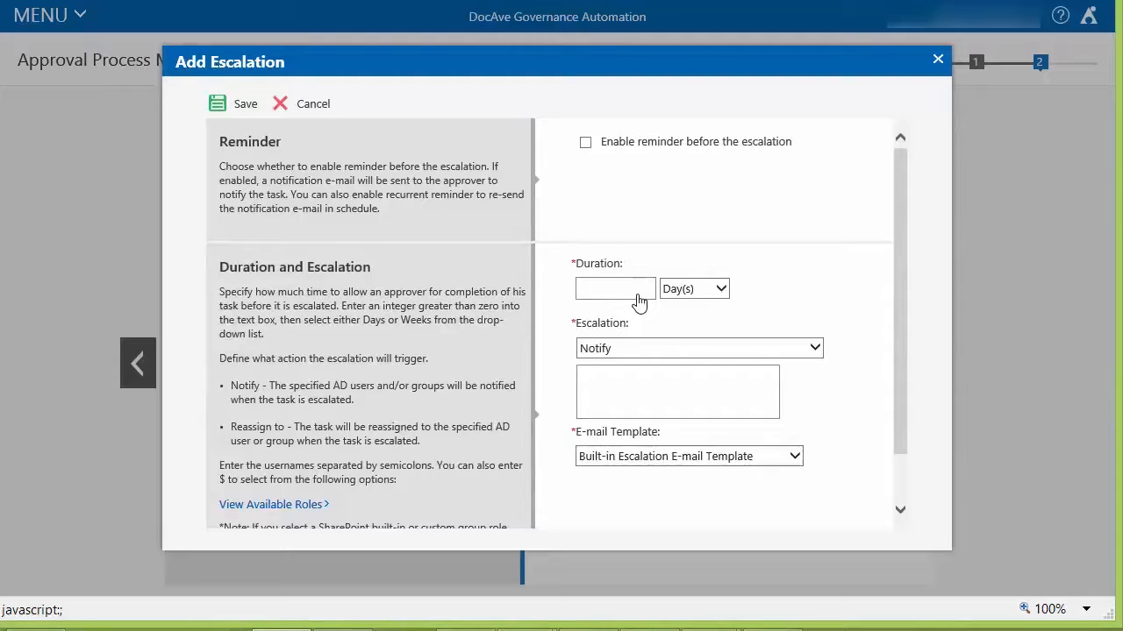
- Set the escalation duration to 5 Day(s), leaving the reminder before the escalation disabled
{"action": "left_click", "coordinate": [585, 143]}
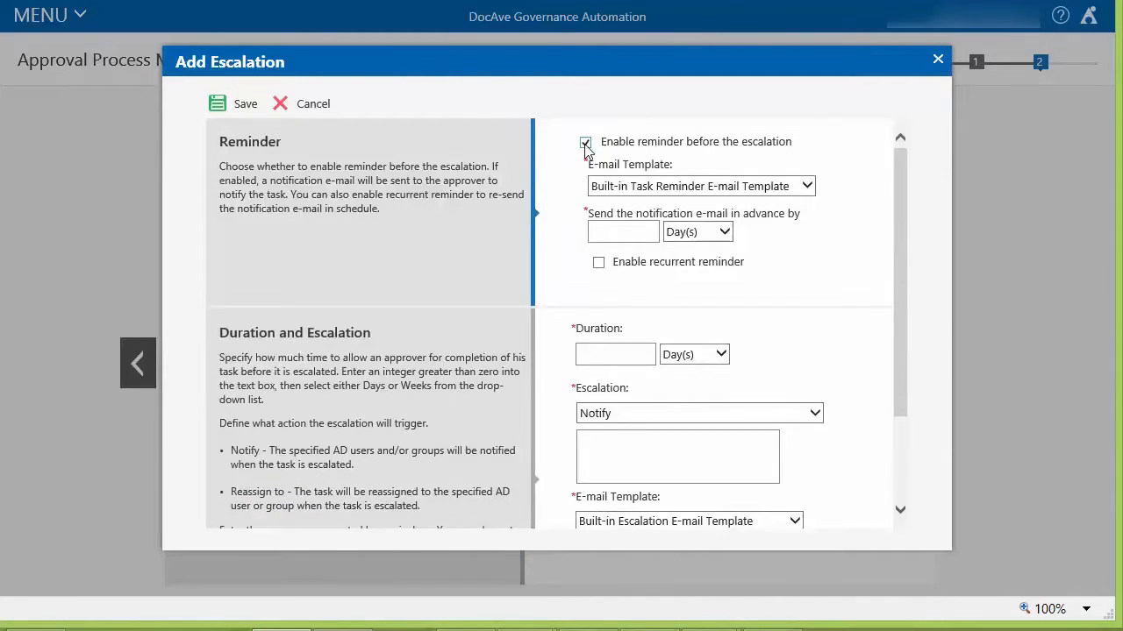
{"action": "left_click", "coordinate": [585, 143]}
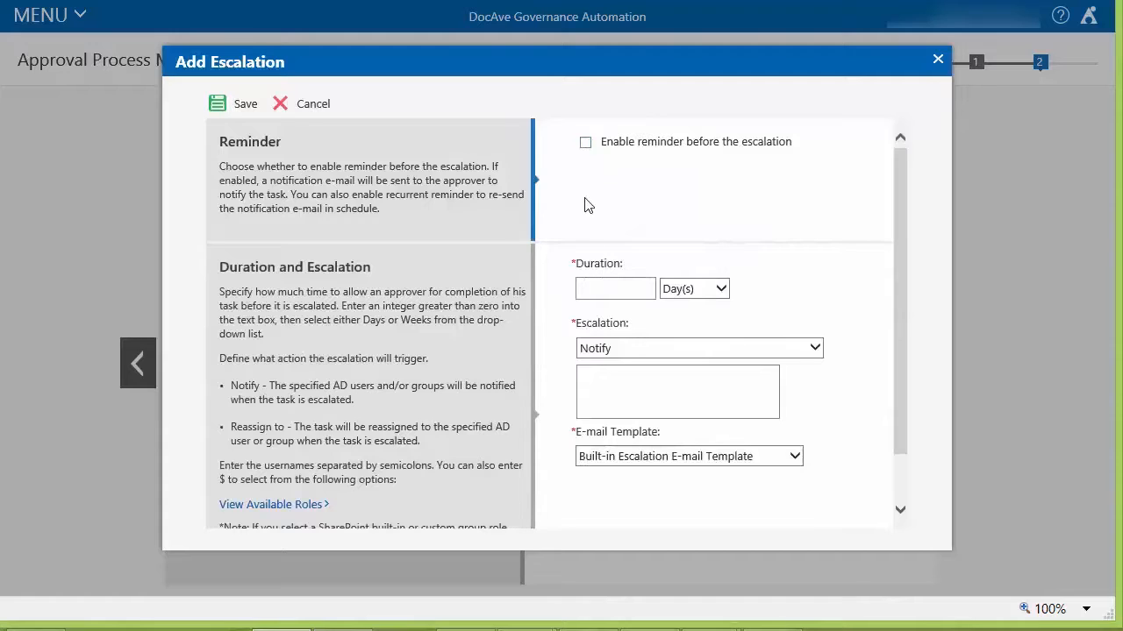
{"action": "left_click", "coordinate": [607, 291]}
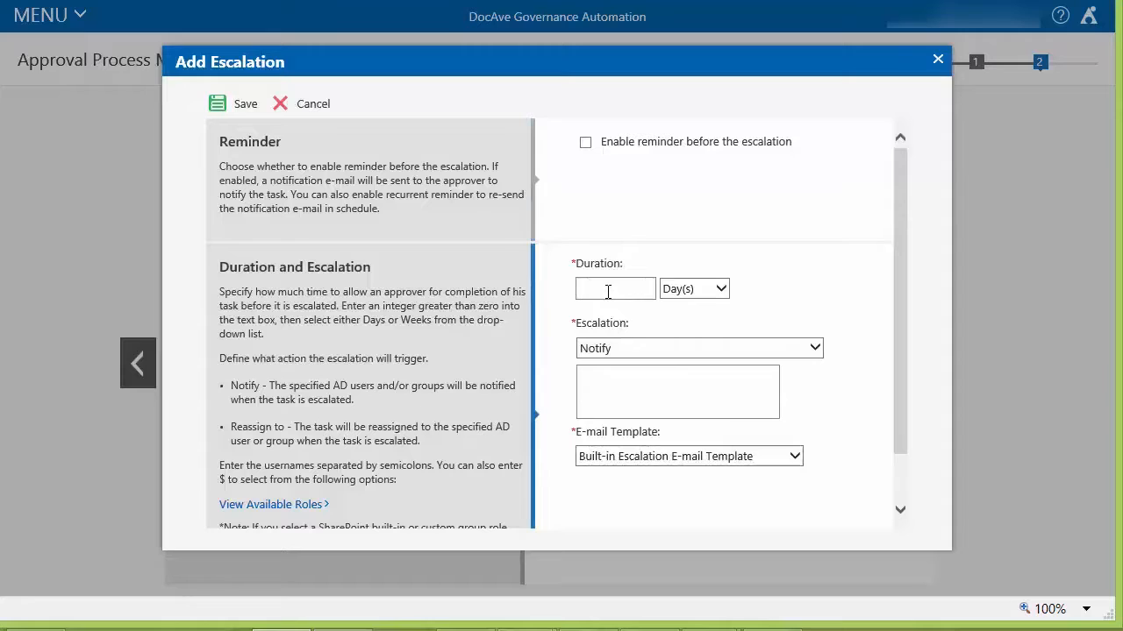
{"action": "type", "text": "5"}
{"action": "left_click", "coordinate": [720, 291]}
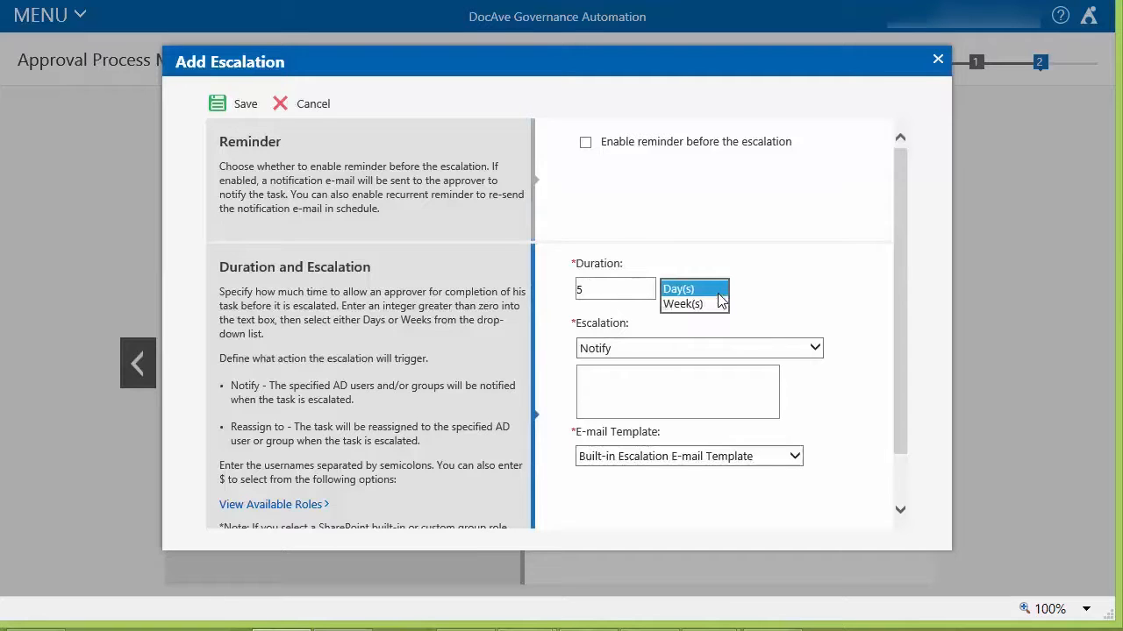
{"action": "left_click", "coordinate": [718, 291]}
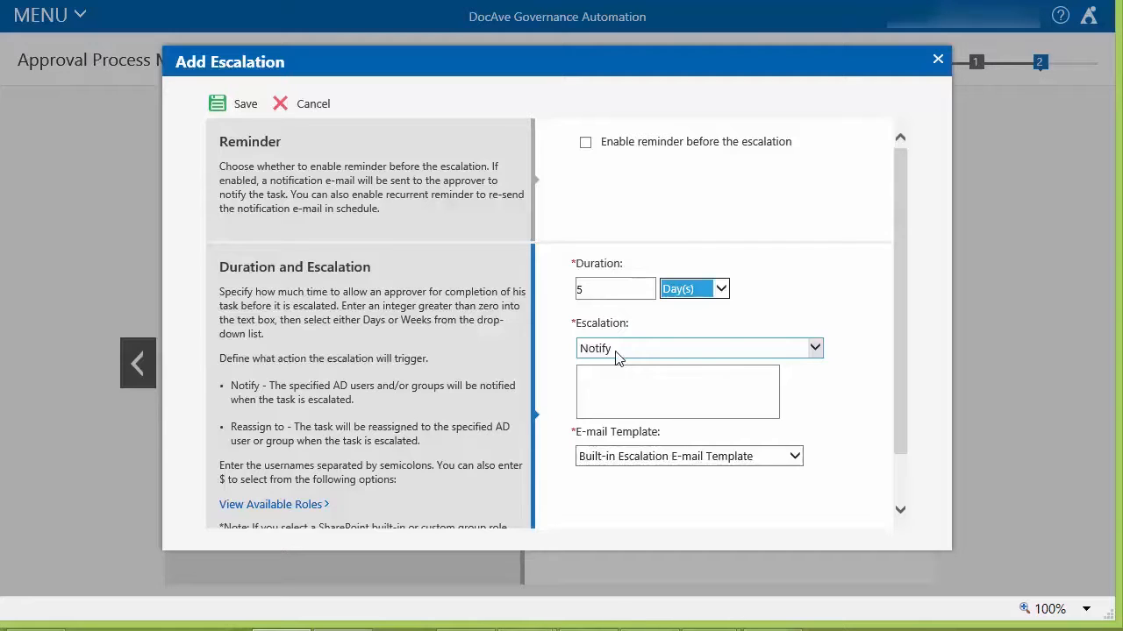
- Set the escalation to Notify $Managers of Approvers and save the escalation
{"action": "left_click", "coordinate": [610, 352]}
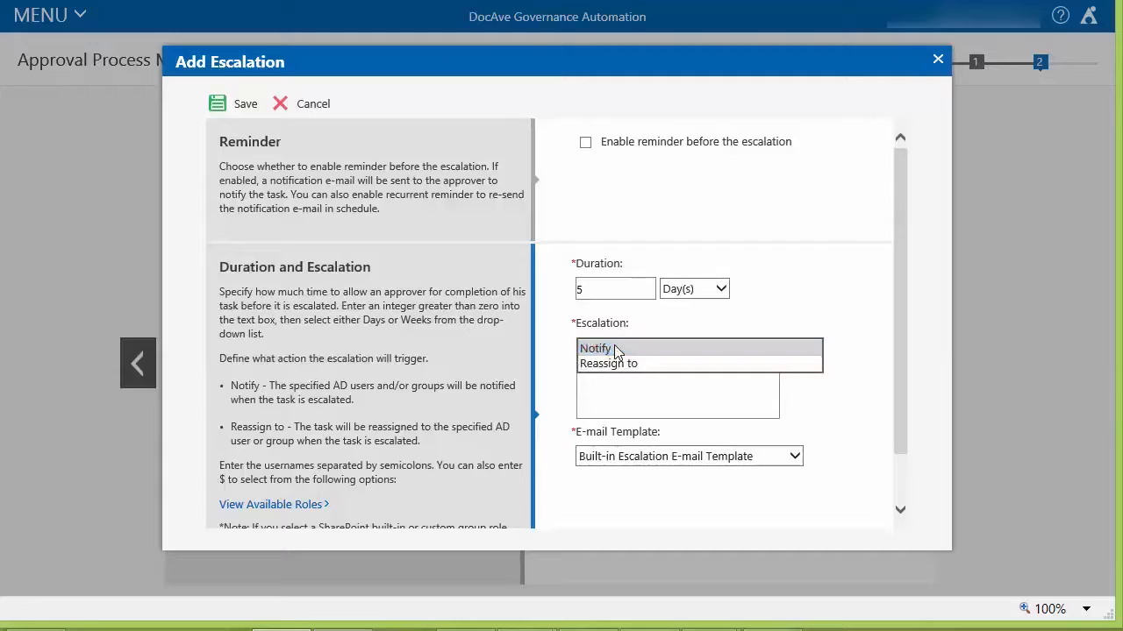
{"action": "left_click", "coordinate": [615, 349]}
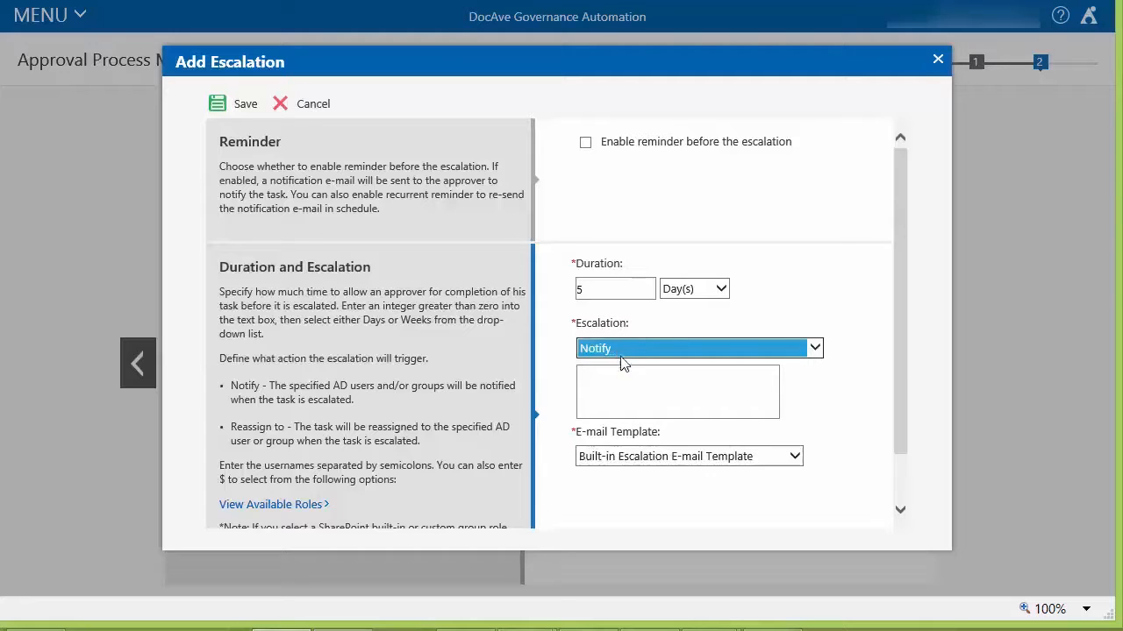
{"action": "left_click", "coordinate": [624, 375]}
{"action": "type", "text": "$"}
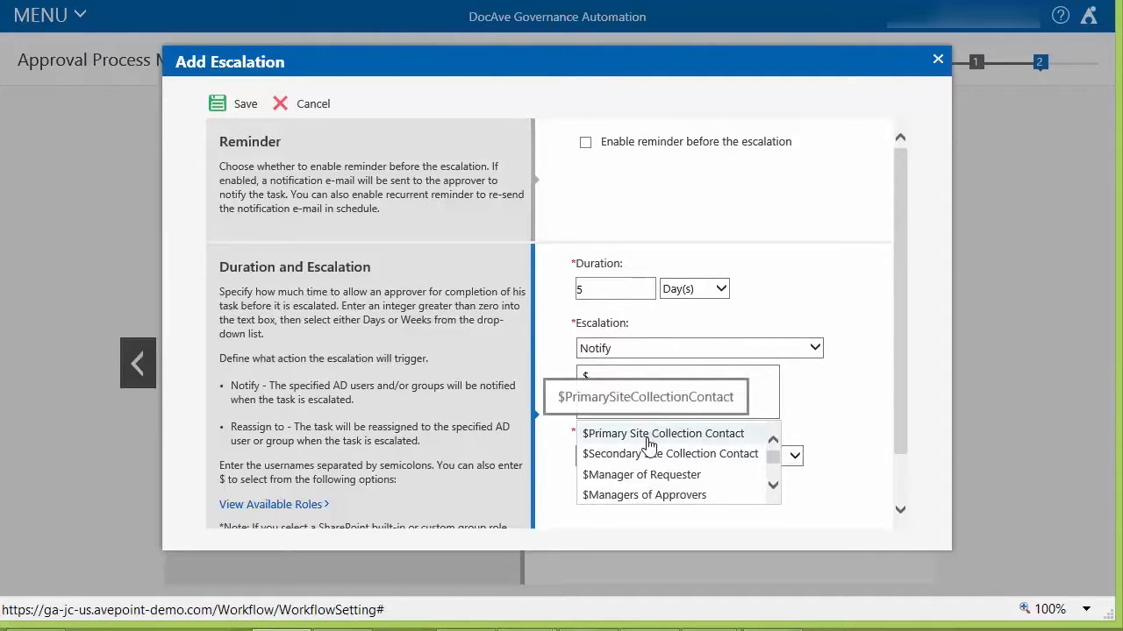
{"action": "left_click", "coordinate": [622, 498]}
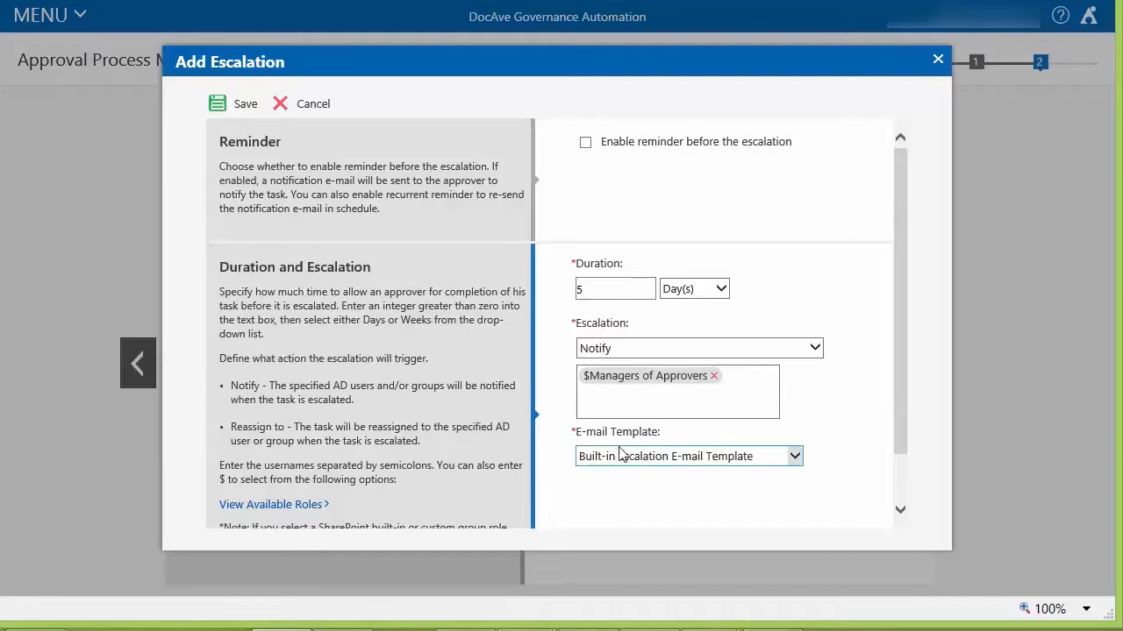
{"action": "scroll", "coordinate": [908, 430], "scroll_direction": "down", "scroll_amount": 1}
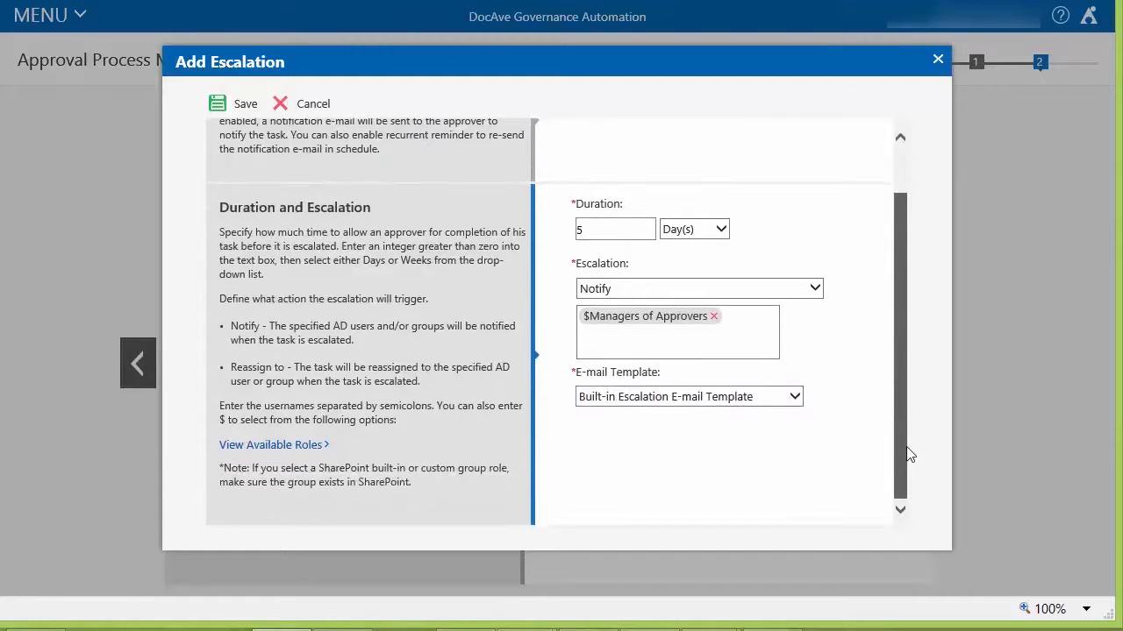
{"action": "left_click", "coordinate": [246, 105]}
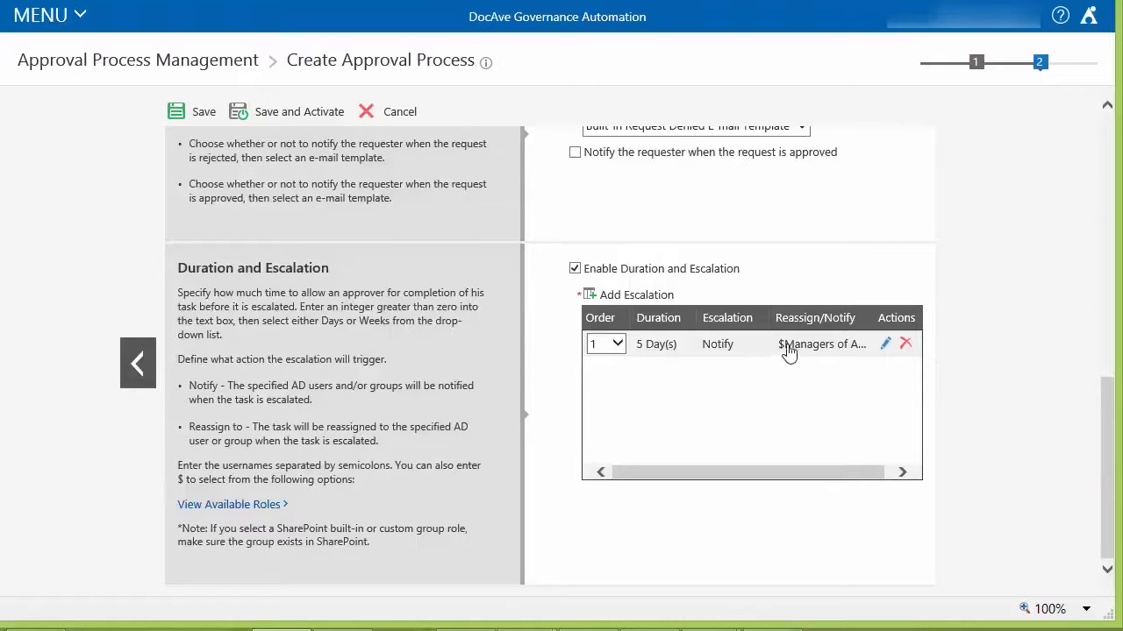
- Save and activate the new approval process
{"action": "left_click", "coordinate": [616, 345]}
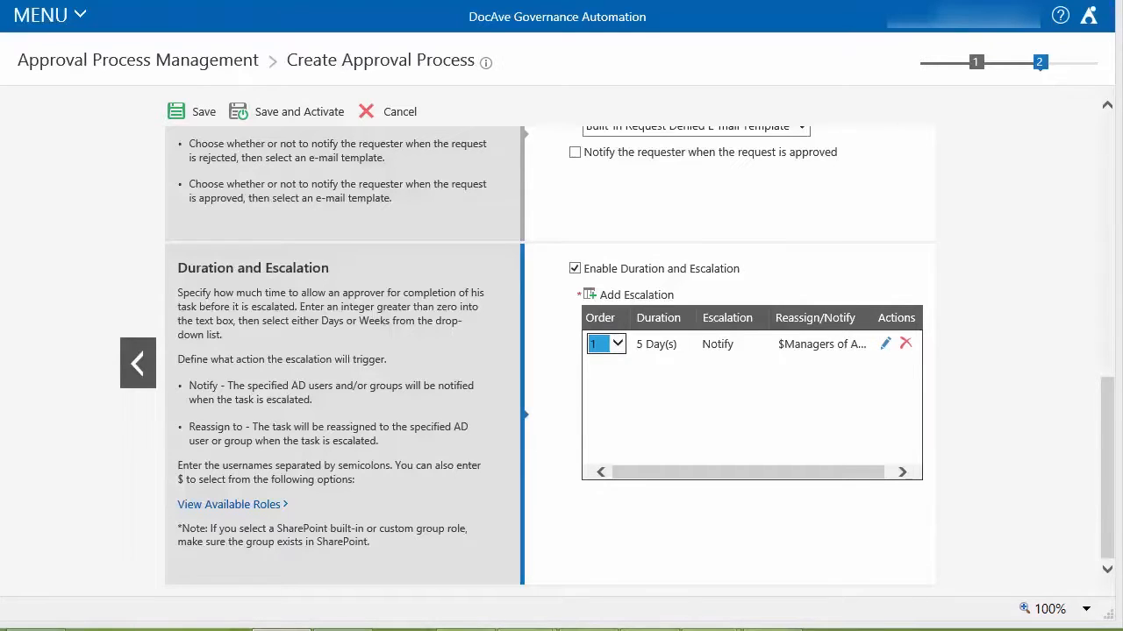
{"action": "left_click", "coordinate": [298, 120]}
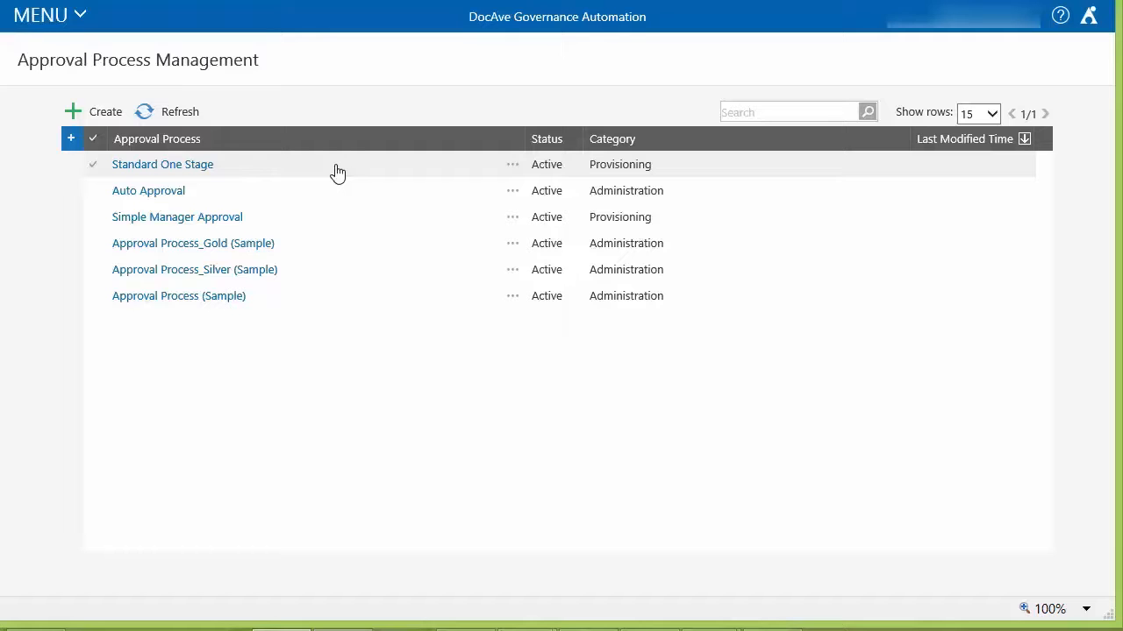
- Open the Standard One Stage details and review its general settings and stage one configuration
{"action": "left_click", "coordinate": [153, 173]}
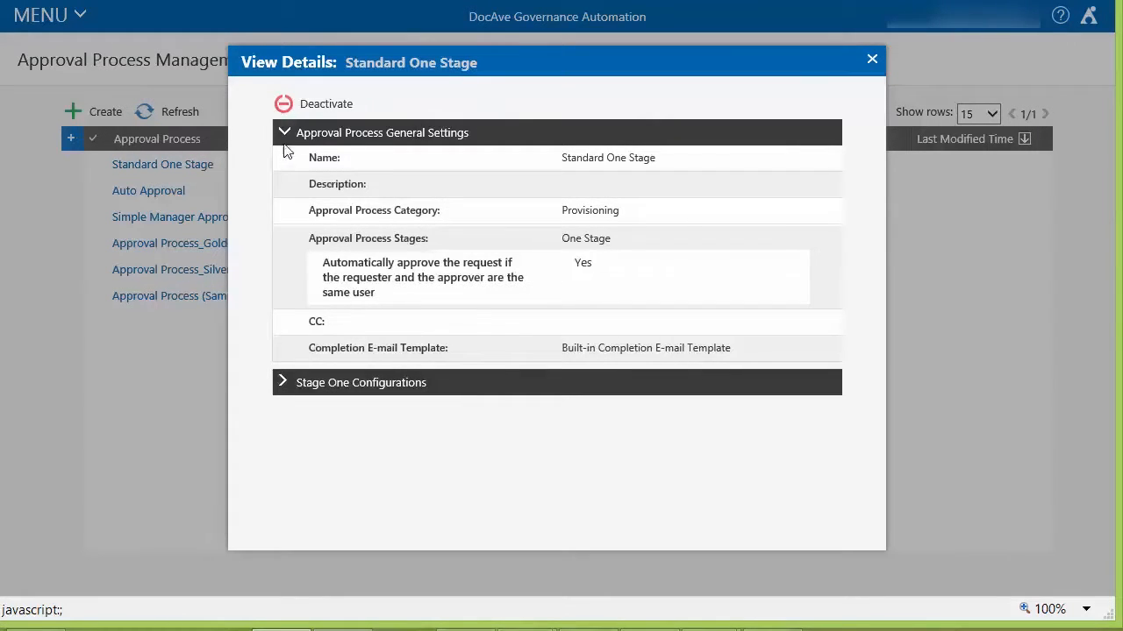
{"action": "left_click", "coordinate": [285, 384]}
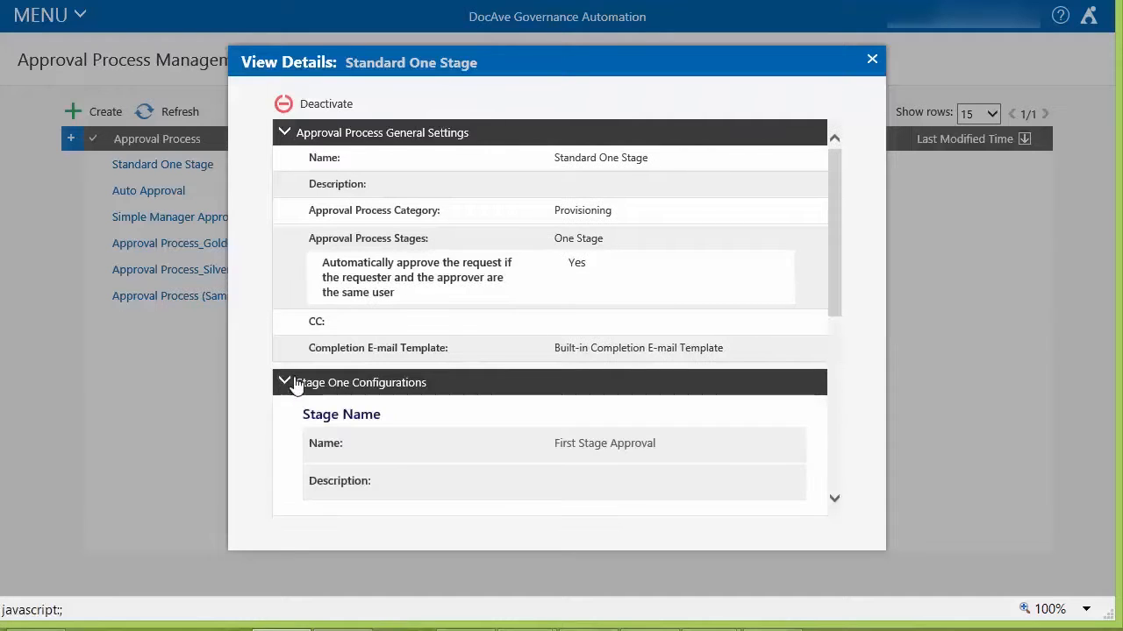
{"action": "left_click_drag", "start_coordinate": [837, 220], "coordinate": [848, 409]}
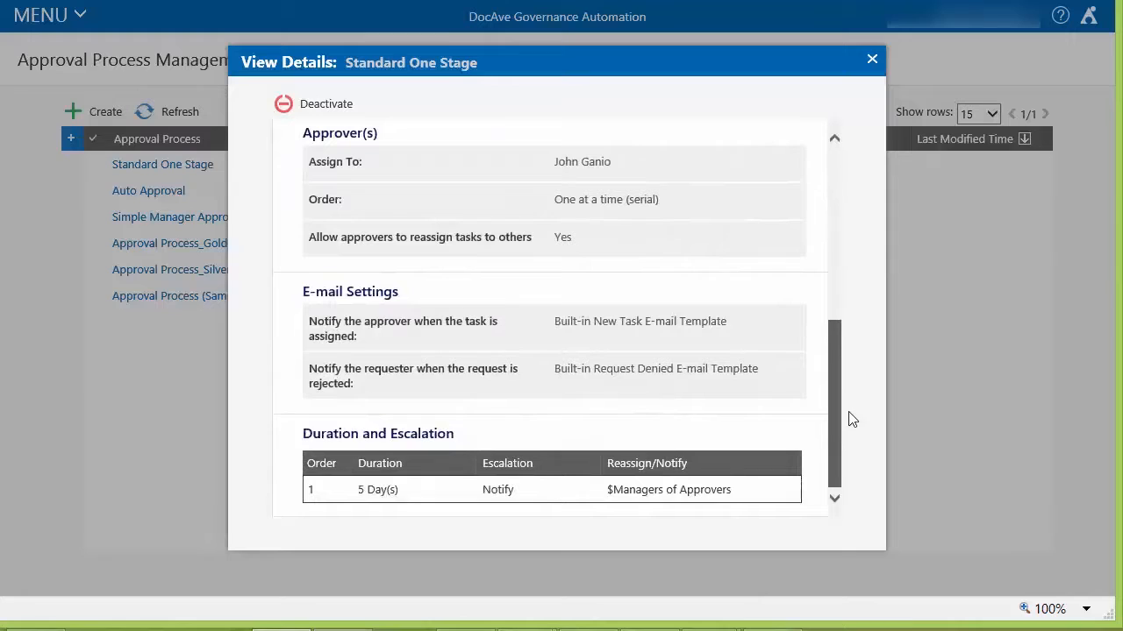